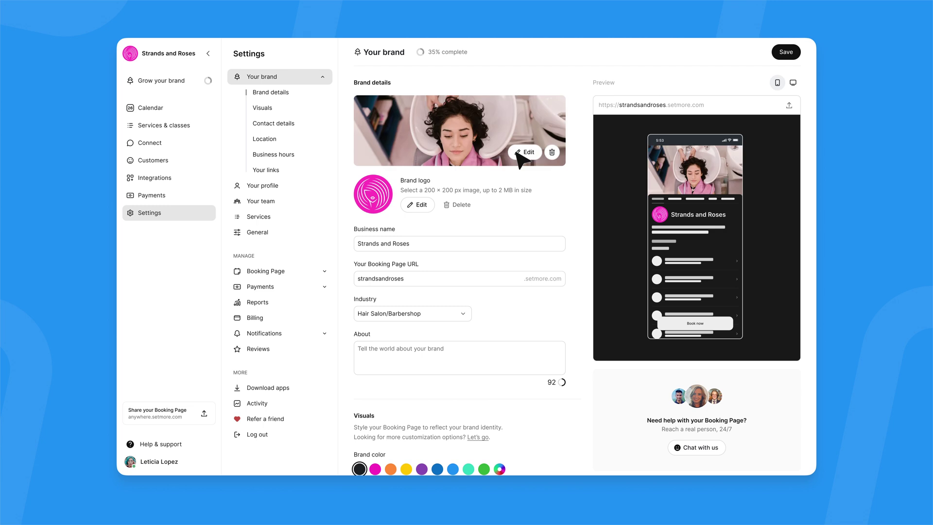
- Write the brand's About blurb and set the brand colour to pink
{"action": "left_click", "coordinate": [440, 248]}
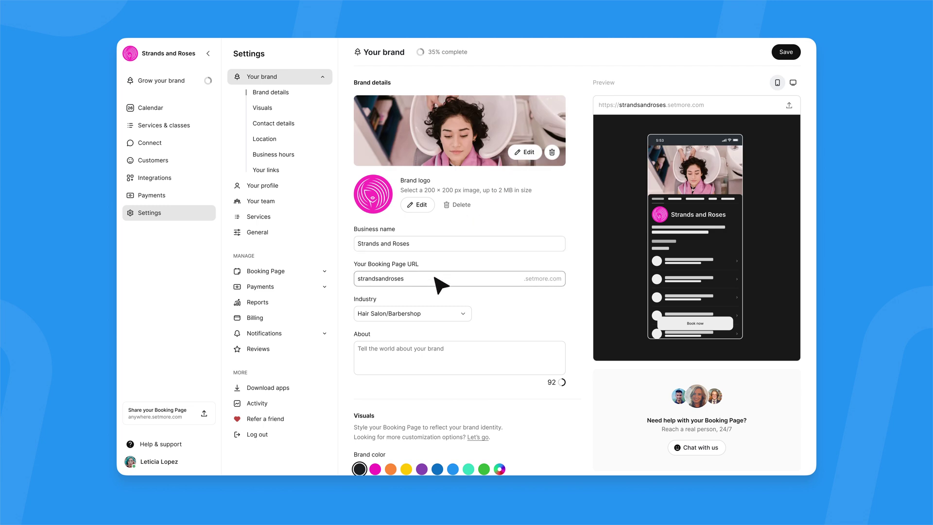
{"action": "left_click", "coordinate": [440, 366]}
{"action": "type", "text": "We"}
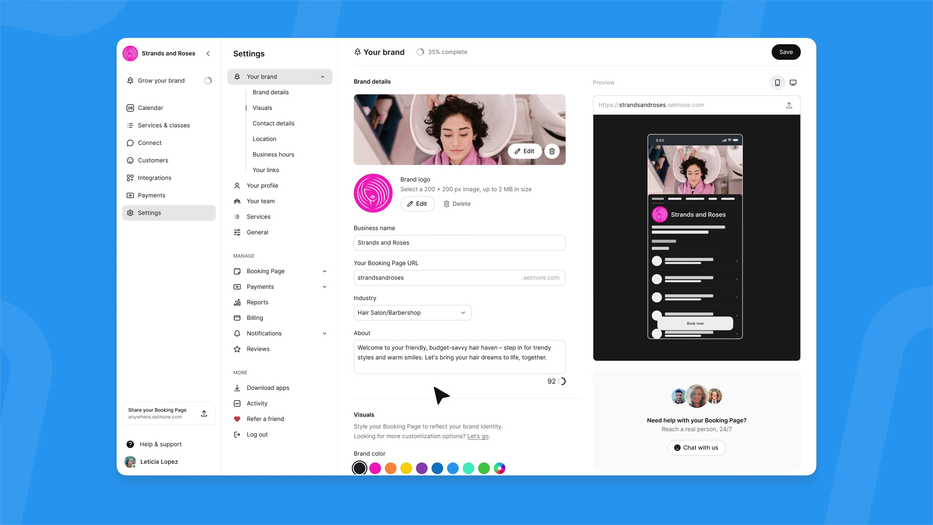
{"action": "scroll", "coordinate": [440, 379], "scroll_direction": "down", "scroll_amount": 5}
{"action": "scroll", "coordinate": [440, 387], "scroll_direction": "down", "scroll_amount": 5}
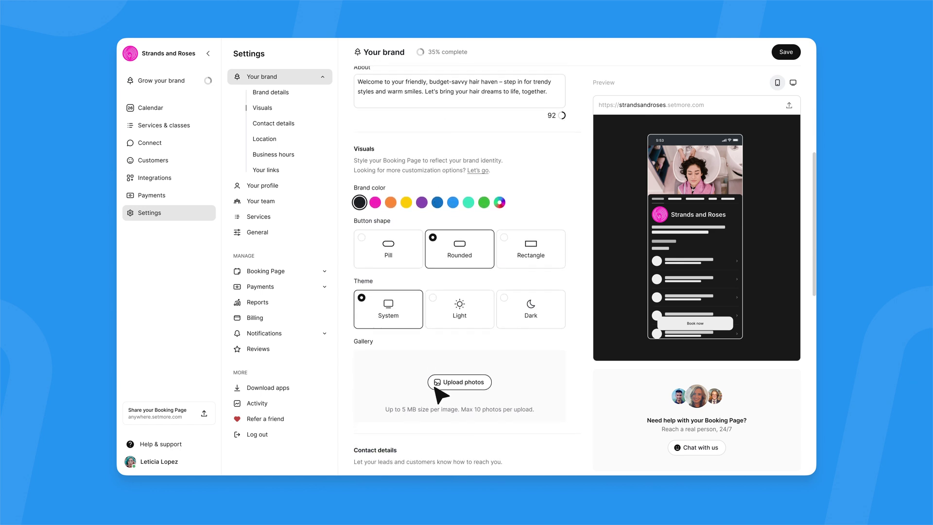
{"action": "left_click", "coordinate": [375, 203]}
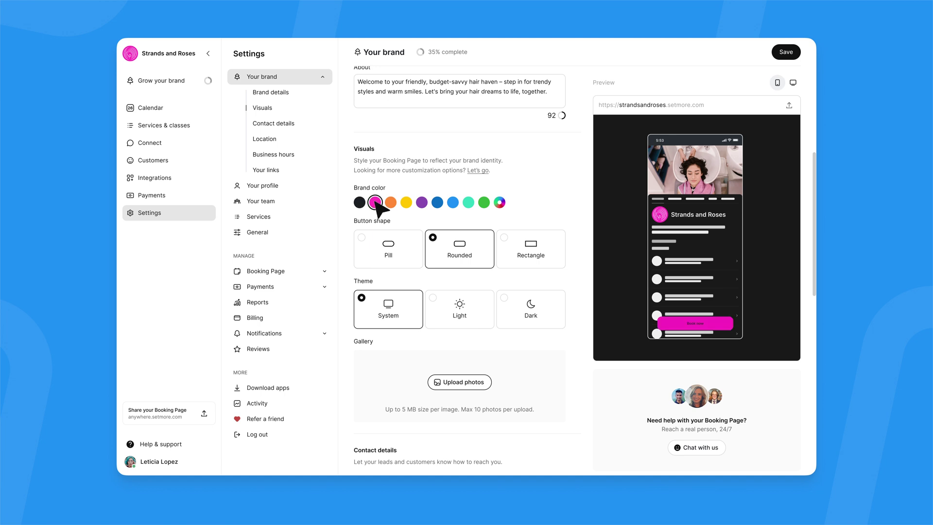
- Choose pill-shaped buttons and the light theme, then upload four salon gallery photos
{"action": "left_click", "coordinate": [388, 251]}
{"action": "left_click", "coordinate": [459, 312]}
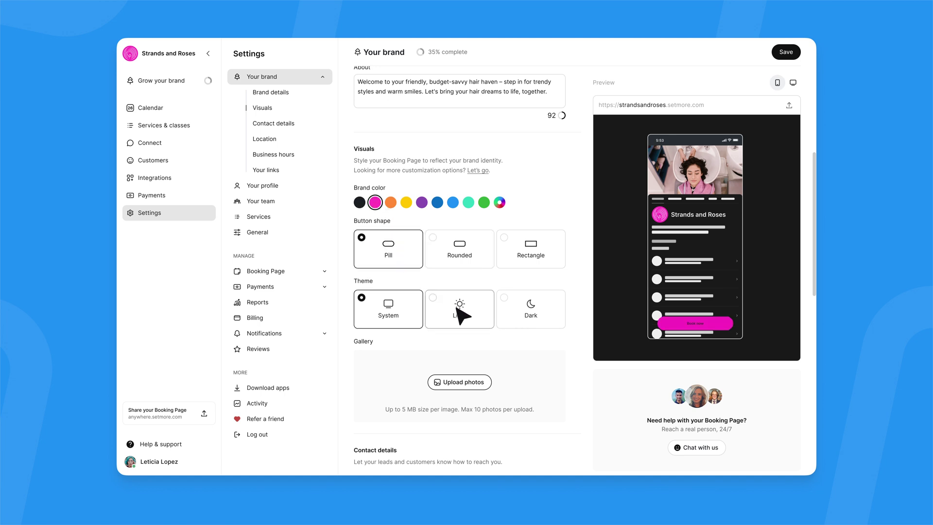
{"action": "left_click", "coordinate": [459, 382]}
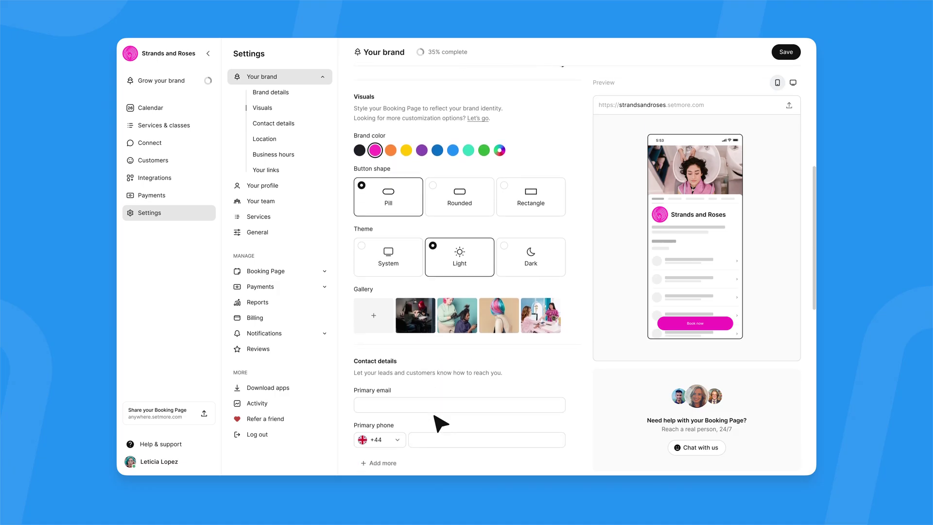
{"action": "scroll", "coordinate": [440, 422], "scroll_direction": "down", "scroll_amount": 5}
{"action": "scroll", "coordinate": [445, 328], "scroll_direction": "down", "scroll_amount": 3}
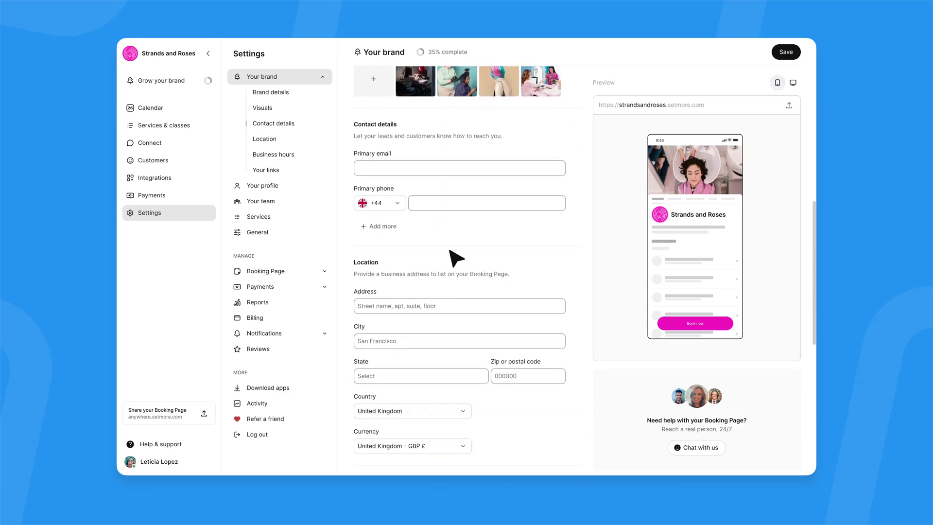
{"action": "scroll", "coordinate": [448, 266], "scroll_direction": "down", "scroll_amount": 3}
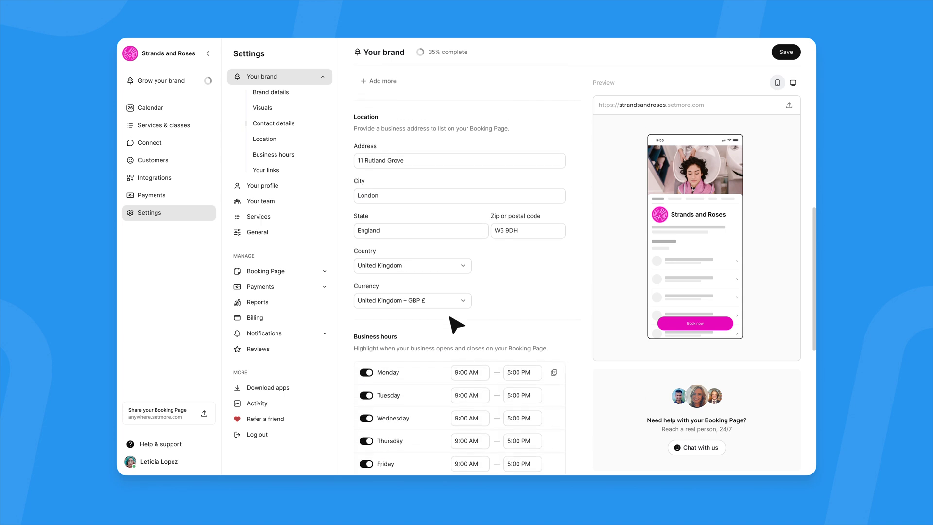
{"action": "scroll", "coordinate": [452, 314], "scroll_direction": "down", "scroll_amount": 5}
{"action": "scroll", "coordinate": [453, 323], "scroll_direction": "down", "scroll_amount": 1}
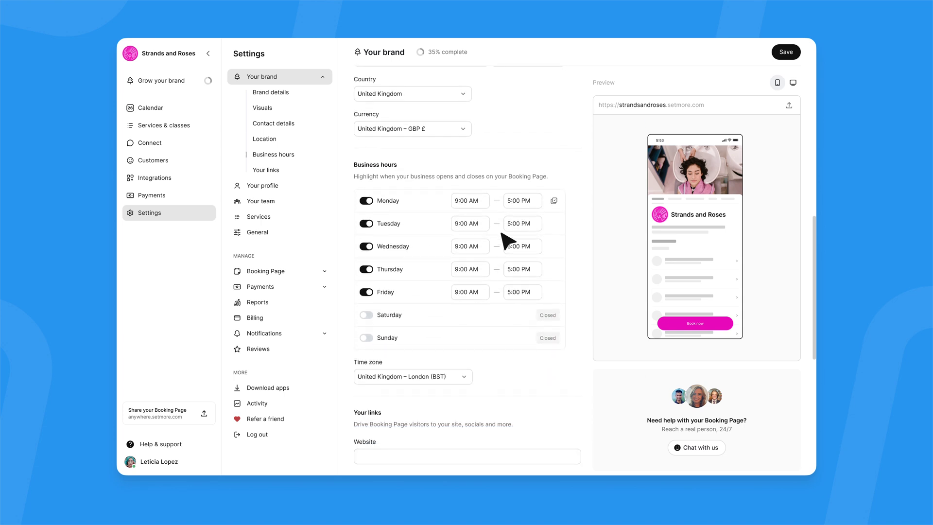
- Set Monday's closing time to 6:00 PM and apply those hours to all weekdays
{"action": "left_click", "coordinate": [532, 204]}
{"action": "left_click", "coordinate": [554, 201]}
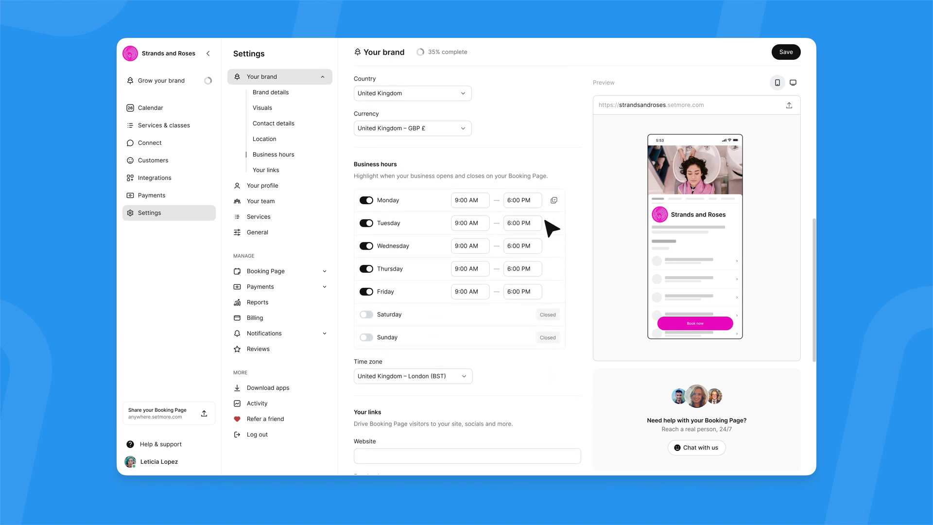
{"action": "scroll", "coordinate": [459, 328], "scroll_direction": "down", "scroll_amount": 3}
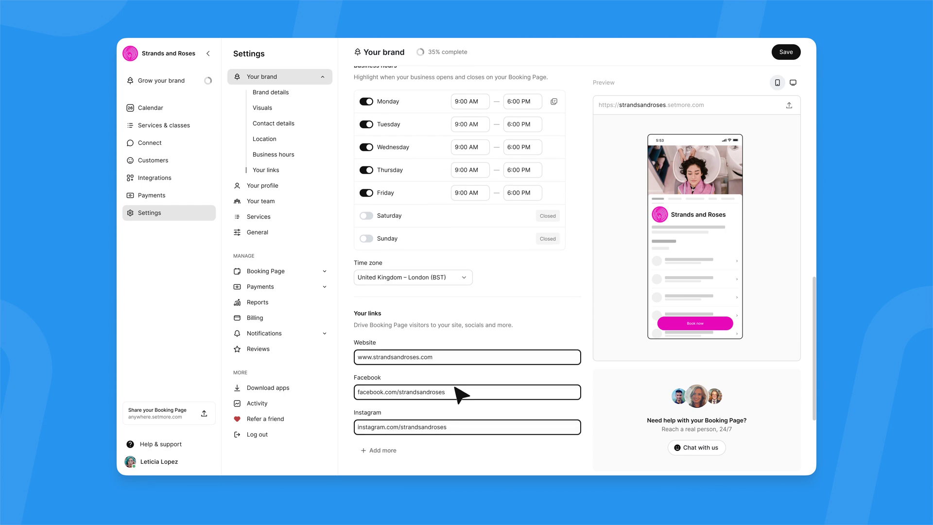
{"action": "scroll", "coordinate": [459, 364], "scroll_direction": "up", "scroll_amount": 4}
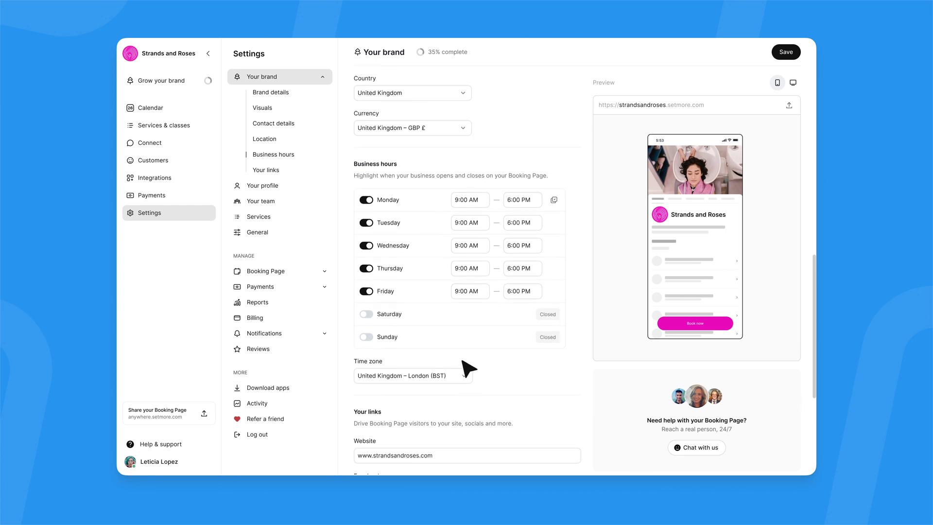
{"action": "scroll", "coordinate": [466, 342], "scroll_direction": "up", "scroll_amount": 4}
{"action": "scroll", "coordinate": [474, 331], "scroll_direction": "up", "scroll_amount": 4}
{"action": "scroll", "coordinate": [477, 329], "scroll_direction": "up", "scroll_amount": 5}
{"action": "scroll", "coordinate": [481, 306], "scroll_direction": "up", "scroll_amount": 5}
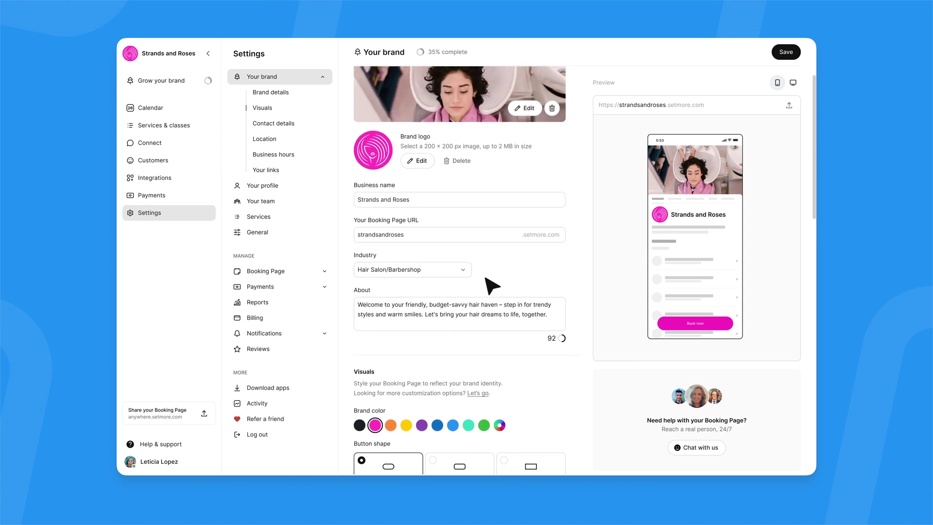
{"action": "scroll", "coordinate": [492, 277], "scroll_direction": "up", "scroll_amount": 3}
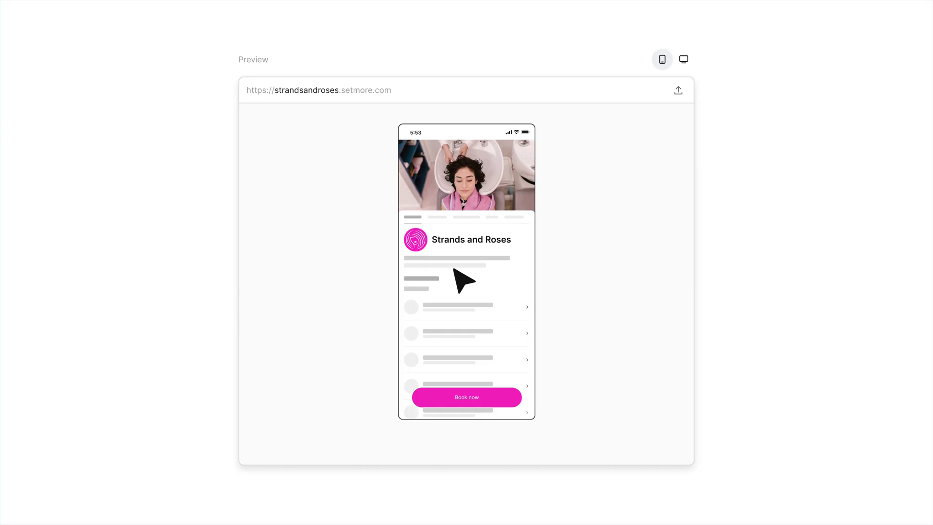
{"action": "left_click", "coordinate": [683, 59]}
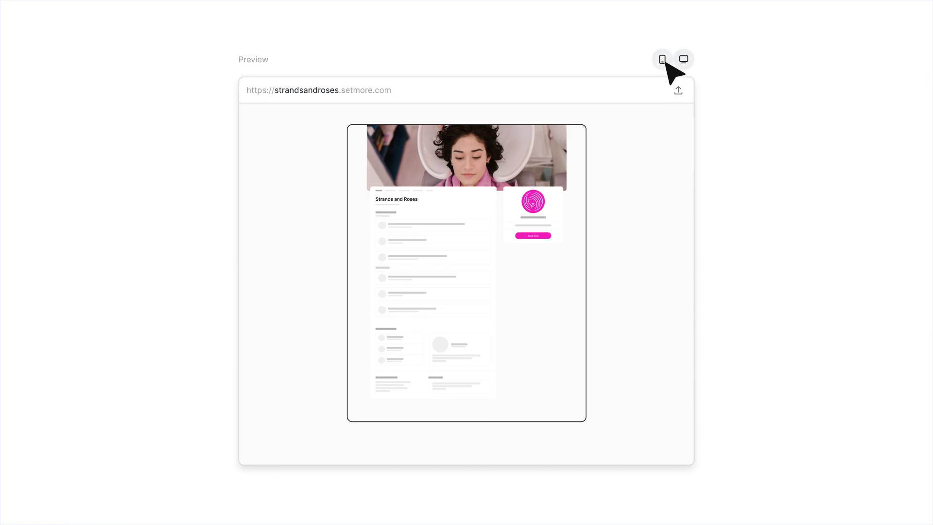
{"action": "left_click", "coordinate": [662, 59]}
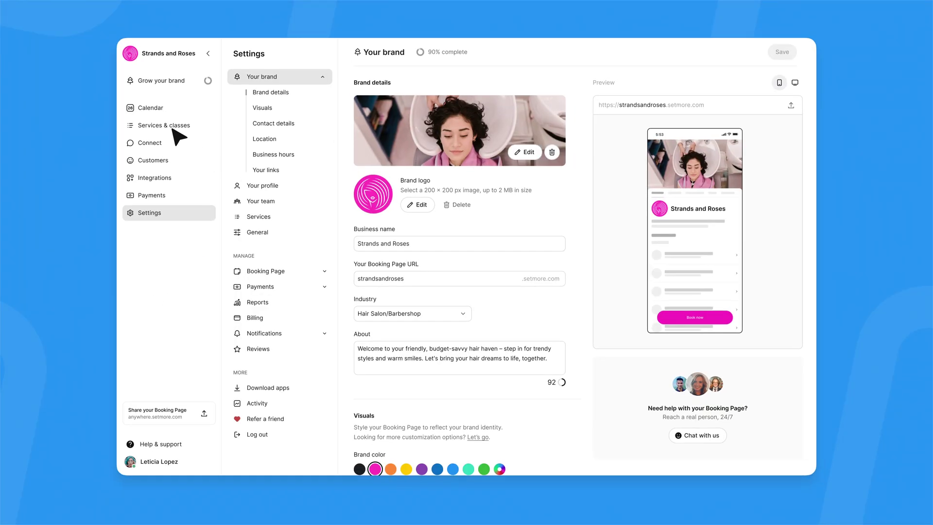
- Save the brand settings at 90% complete and go to the Services & classes list
{"action": "left_click", "coordinate": [164, 126]}
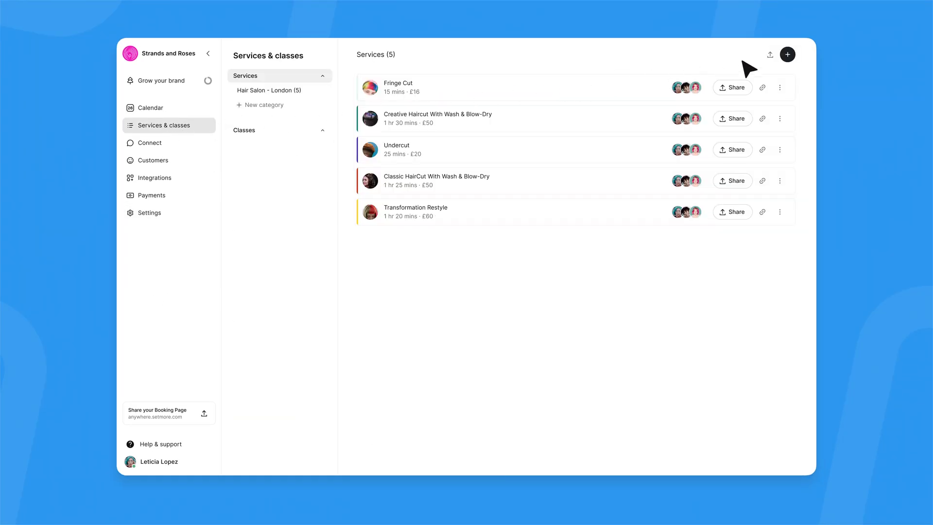
- Start a new service, upload its photo and enter the Hair Coloring title
{"action": "left_click", "coordinate": [787, 54]}
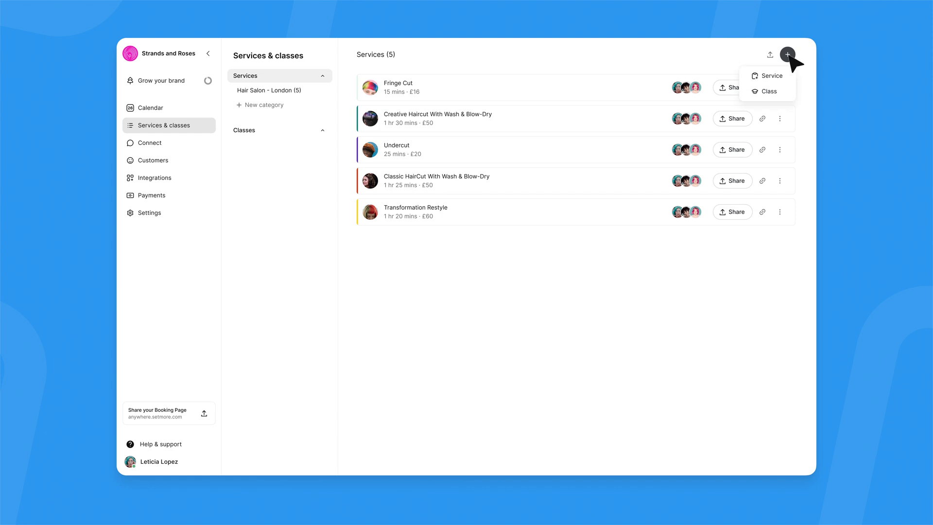
{"action": "left_click", "coordinate": [771, 76]}
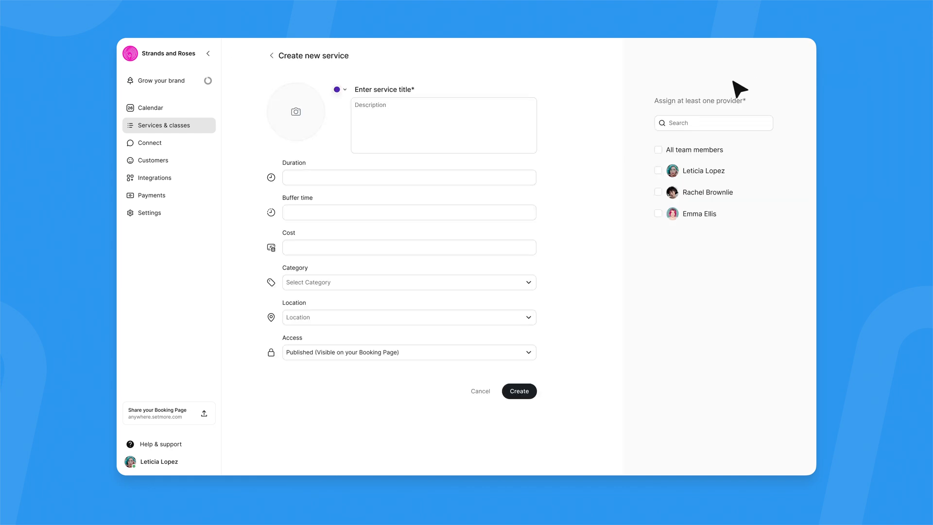
{"action": "left_click", "coordinate": [306, 120]}
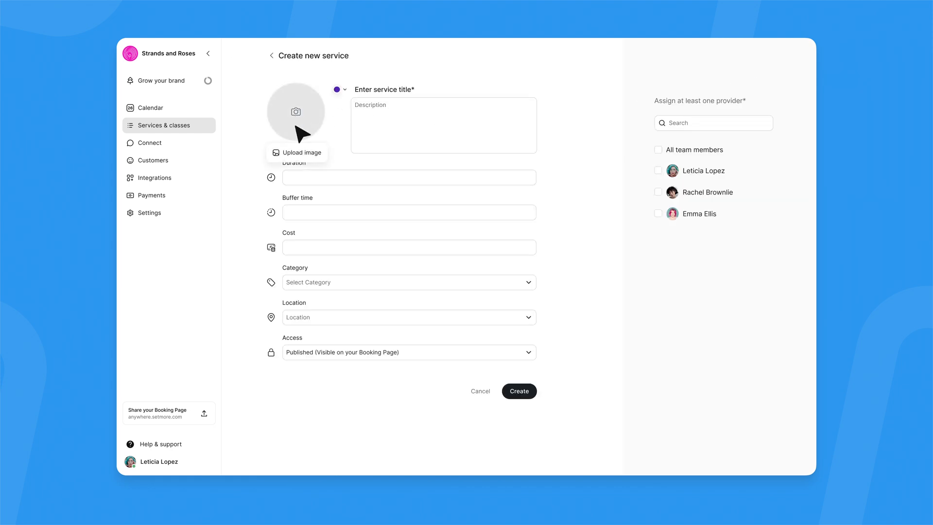
{"action": "left_click", "coordinate": [297, 152]}
{"action": "left_click", "coordinate": [394, 93]}
{"action": "type", "text": "Hair Coloring"}
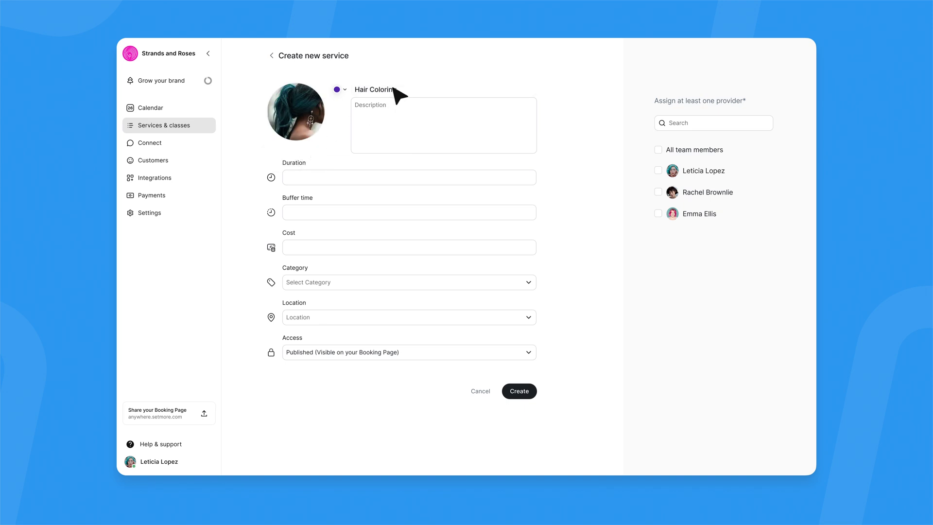
- Give Hair Coloring a description, 30-minute duration, in-person location and £30 cost, then create it
{"action": "left_click", "coordinate": [410, 117]}
{"action": "type", "text": "Tailor your style with our range of colors."}
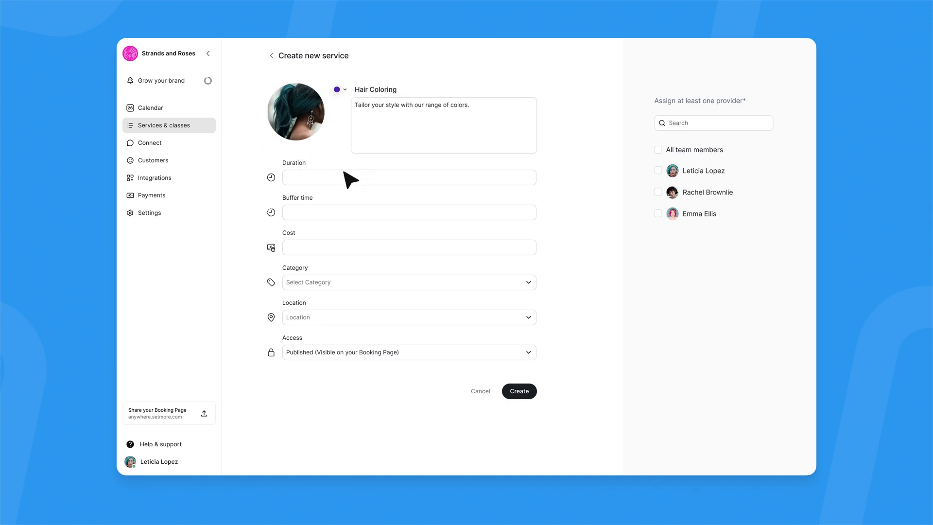
{"action": "left_click", "coordinate": [344, 178]}
{"action": "type", "text": "30 mins"}
{"action": "left_click", "coordinate": [402, 317]}
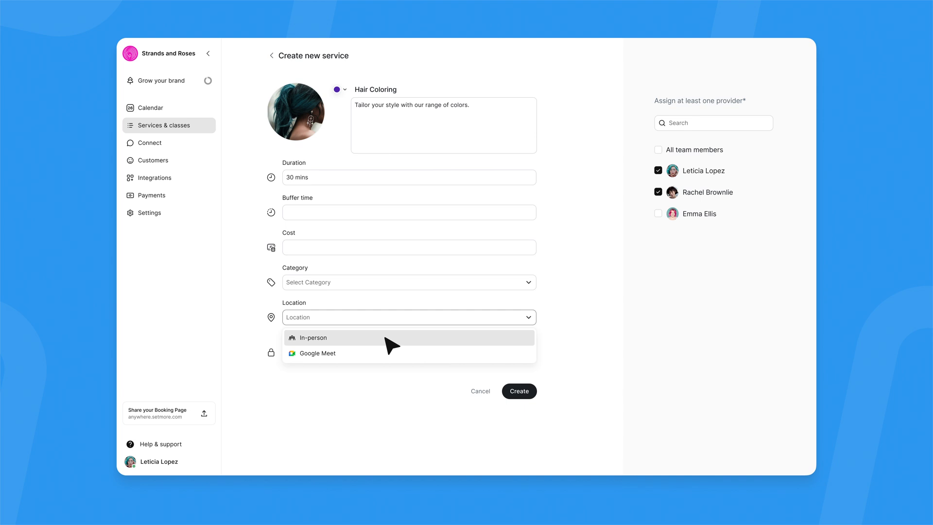
{"action": "left_click", "coordinate": [387, 338]}
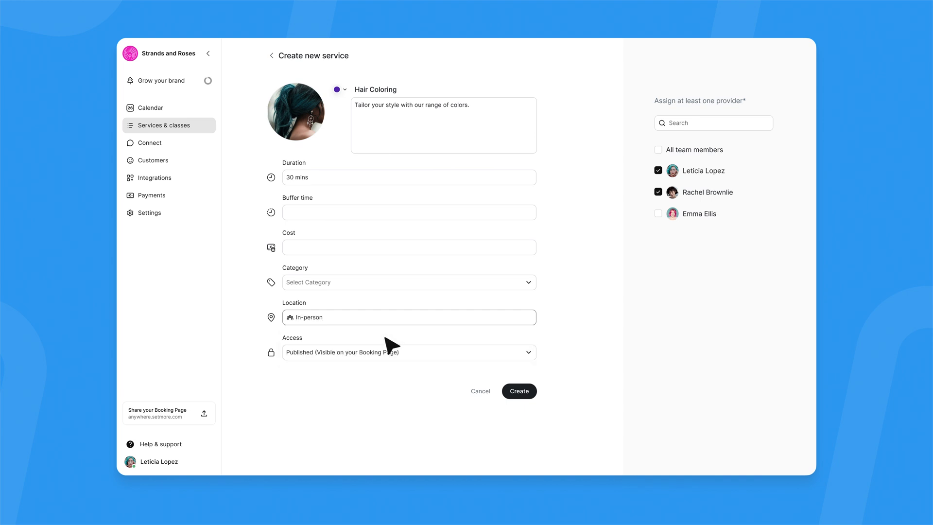
{"action": "left_click", "coordinate": [335, 252]}
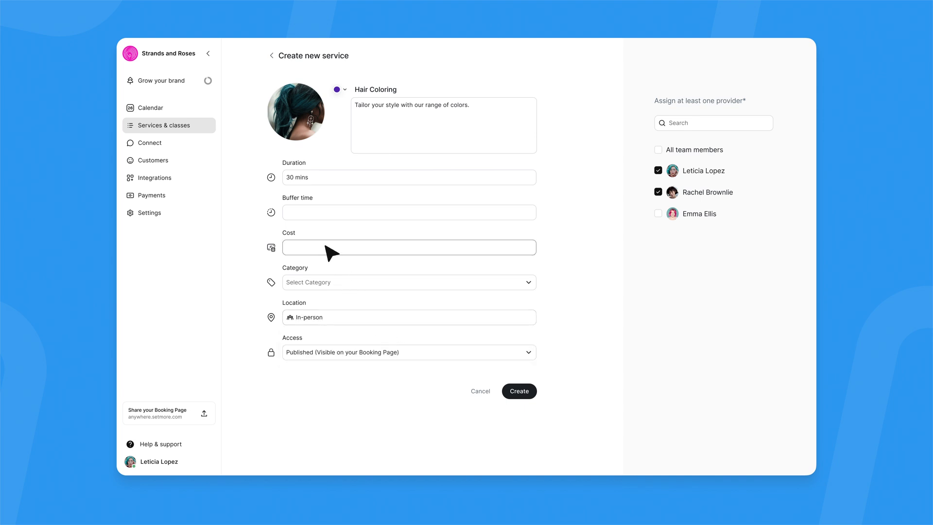
{"action": "type", "text": "30"}
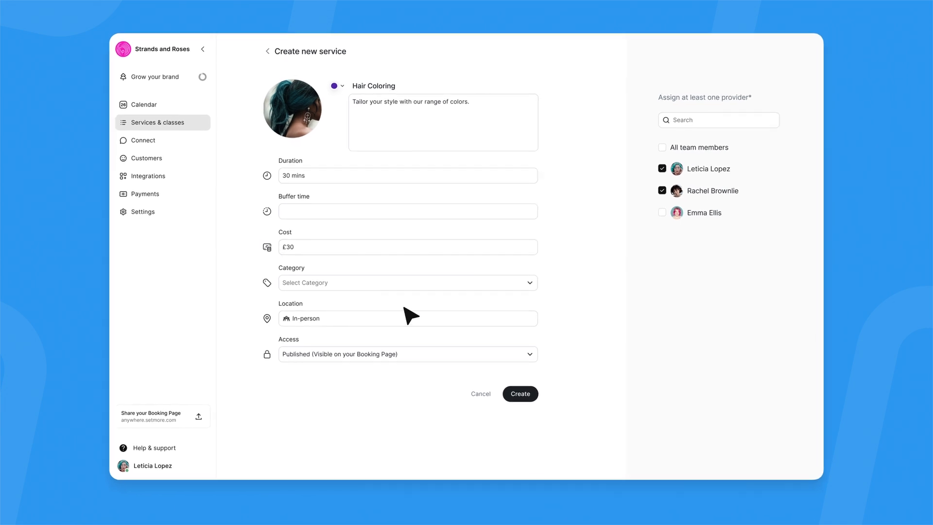
{"action": "left_click", "coordinate": [519, 391]}
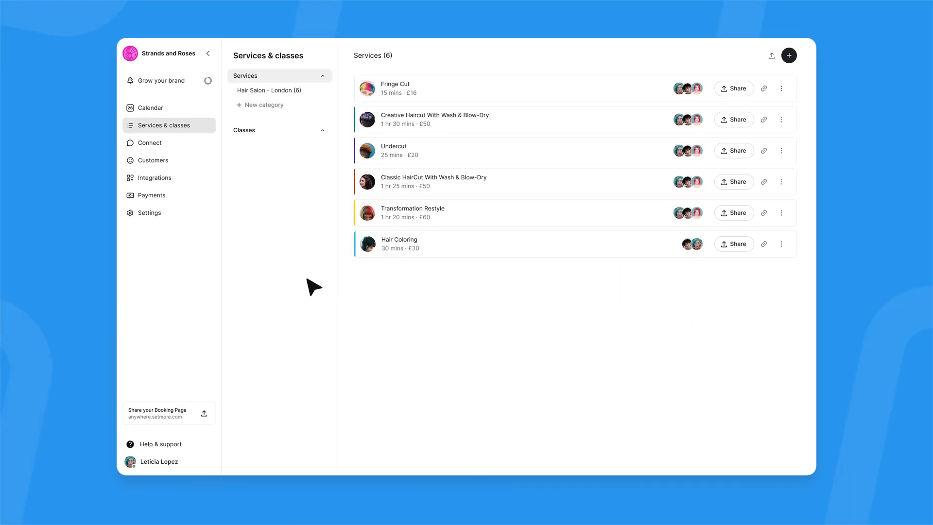
- Go to Settings > Your team and start adding a team member
{"action": "left_click", "coordinate": [173, 216]}
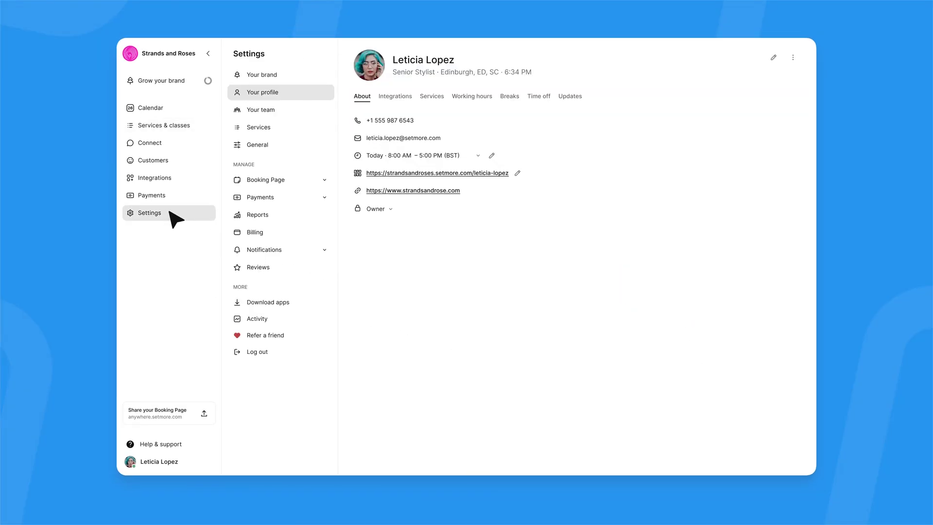
{"action": "left_click", "coordinate": [262, 109]}
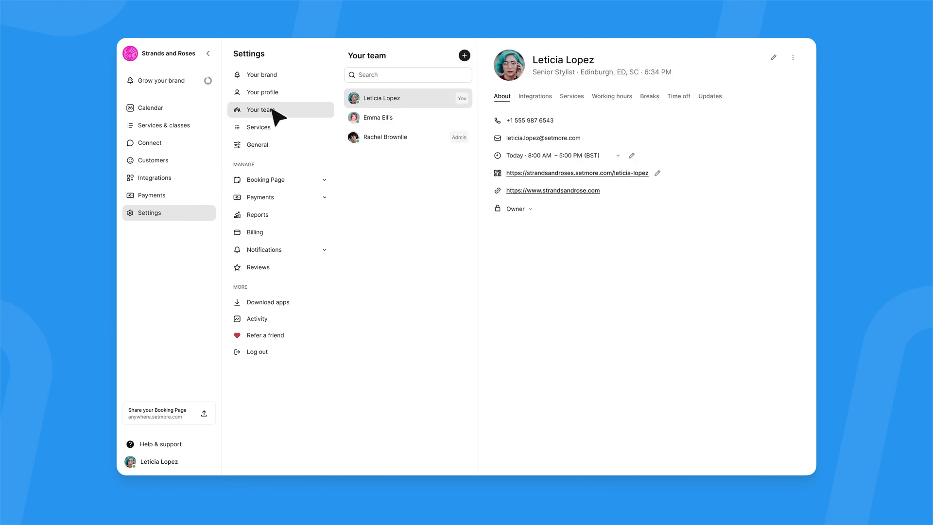
{"action": "left_click", "coordinate": [464, 56]}
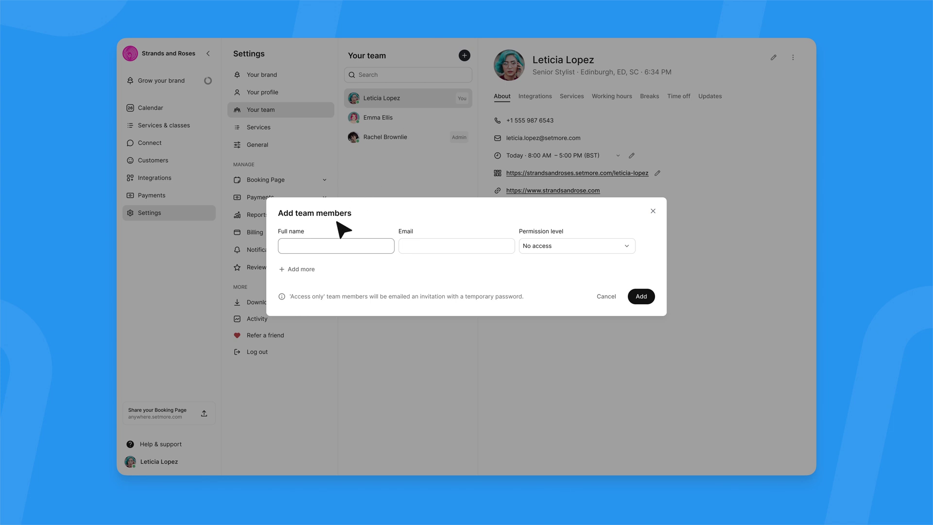
{"action": "left_click", "coordinate": [319, 248]}
{"action": "left_click", "coordinate": [460, 251]}
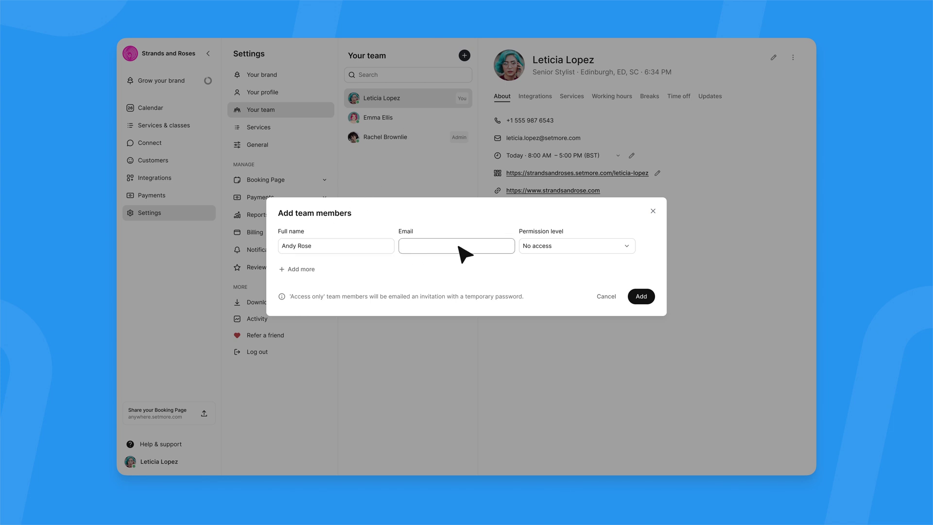
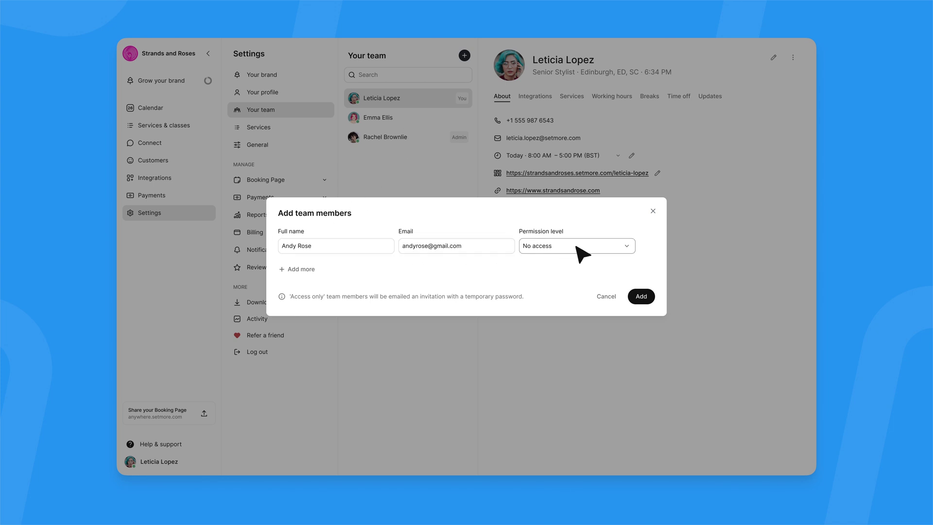
{"action": "left_click", "coordinate": [581, 248]}
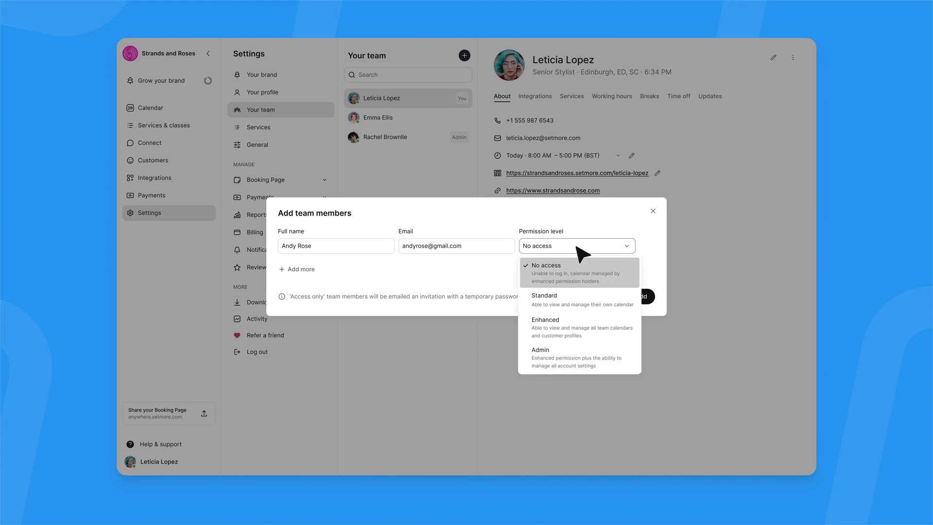
{"action": "left_click", "coordinate": [570, 357]}
{"action": "left_click", "coordinate": [642, 296]}
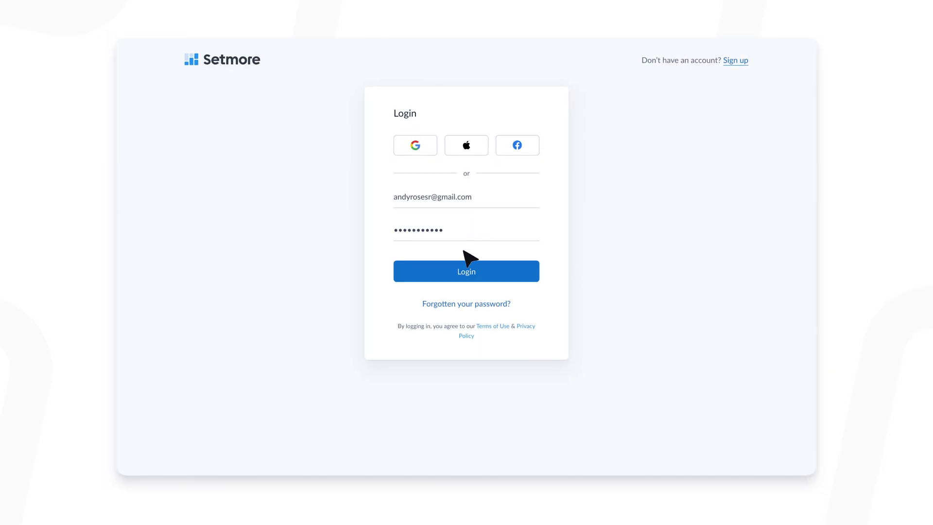
{"action": "left_click", "coordinate": [458, 278]}
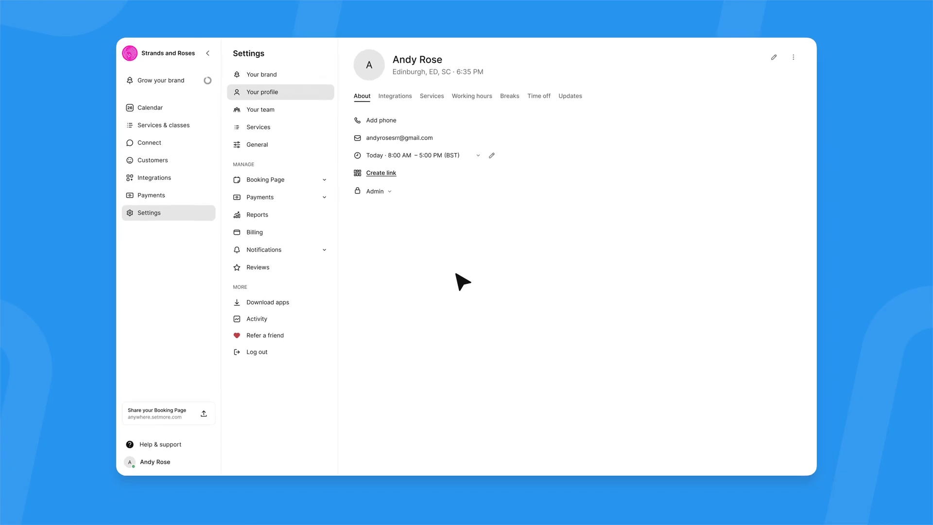
{"action": "left_click", "coordinate": [773, 58]}
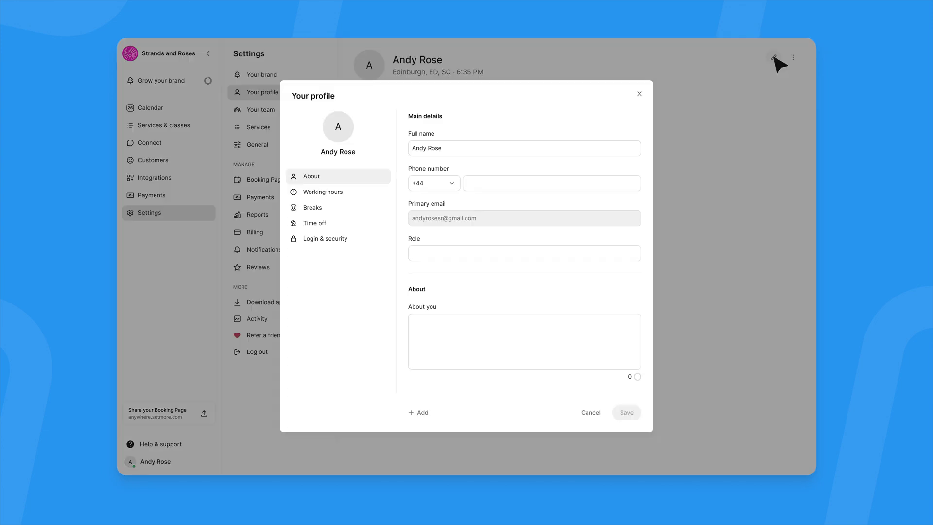
{"action": "left_click", "coordinate": [623, 179]}
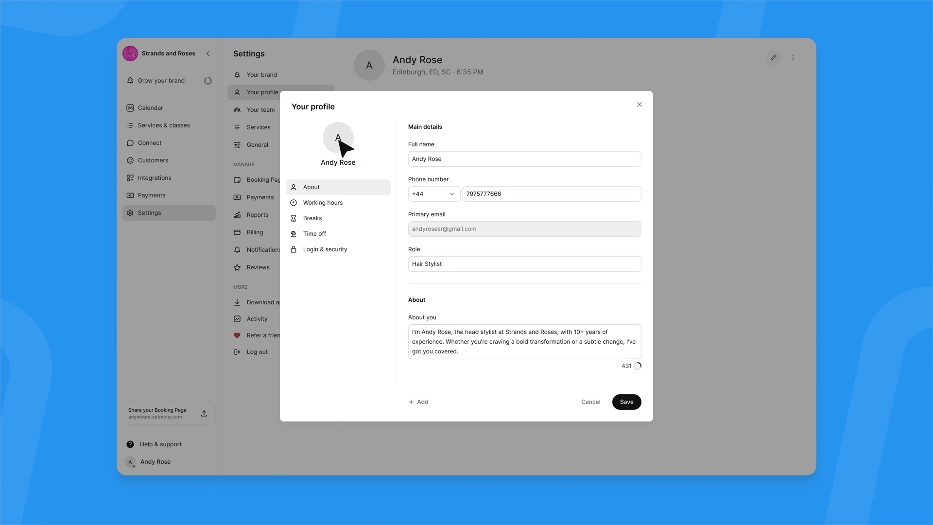
{"action": "left_click", "coordinate": [626, 402]}
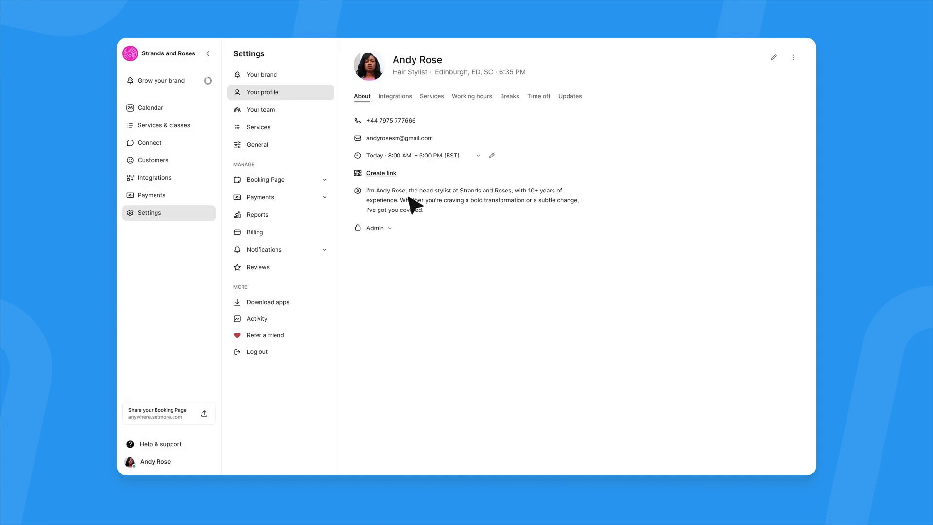
{"action": "left_click", "coordinate": [381, 173]}
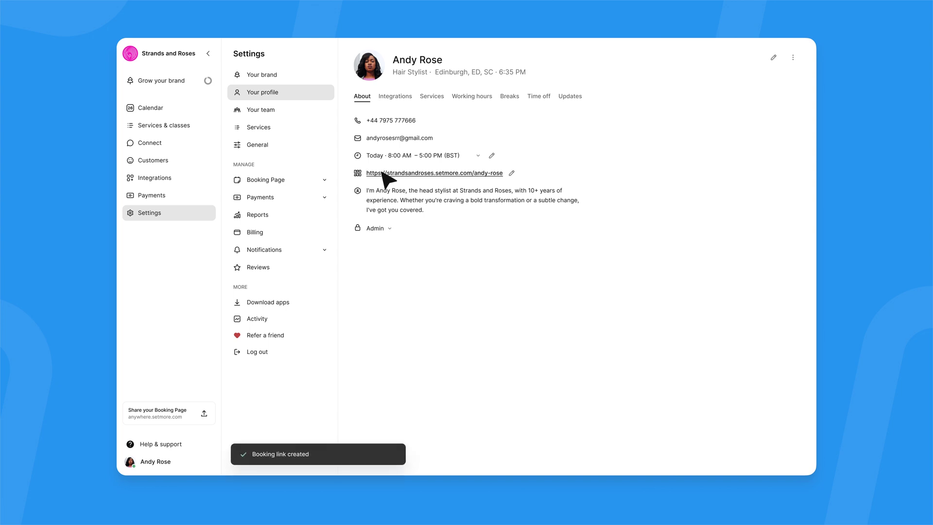
{"action": "left_click", "coordinate": [395, 97]}
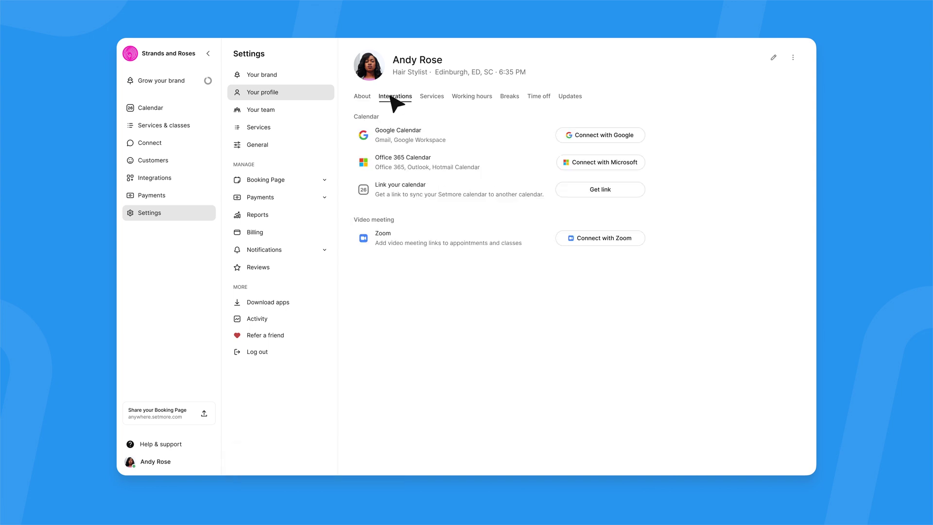
{"action": "left_click", "coordinate": [599, 135]}
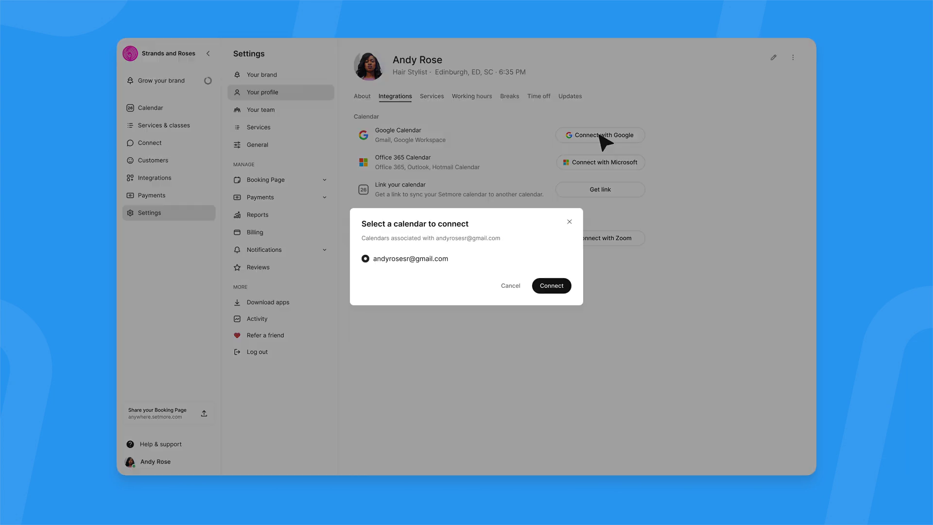
{"action": "left_click", "coordinate": [551, 286]}
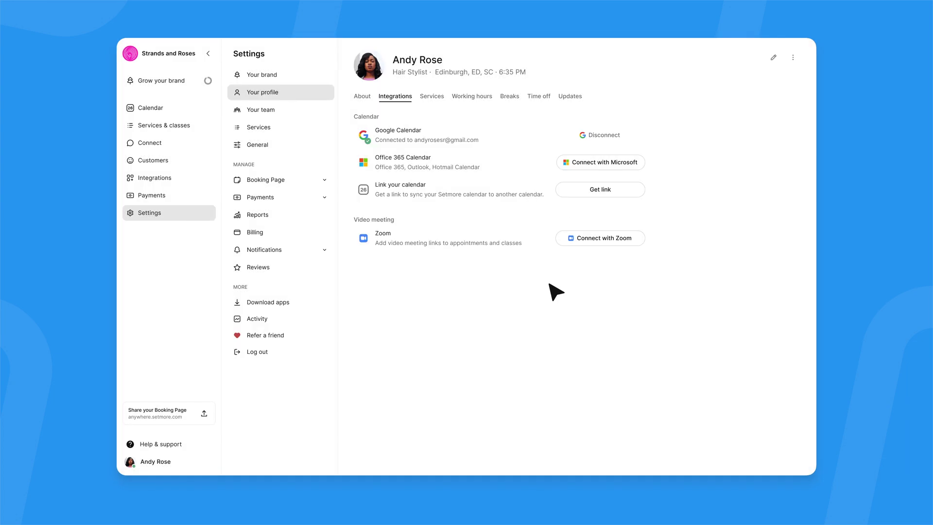
{"action": "left_click", "coordinate": [601, 162]}
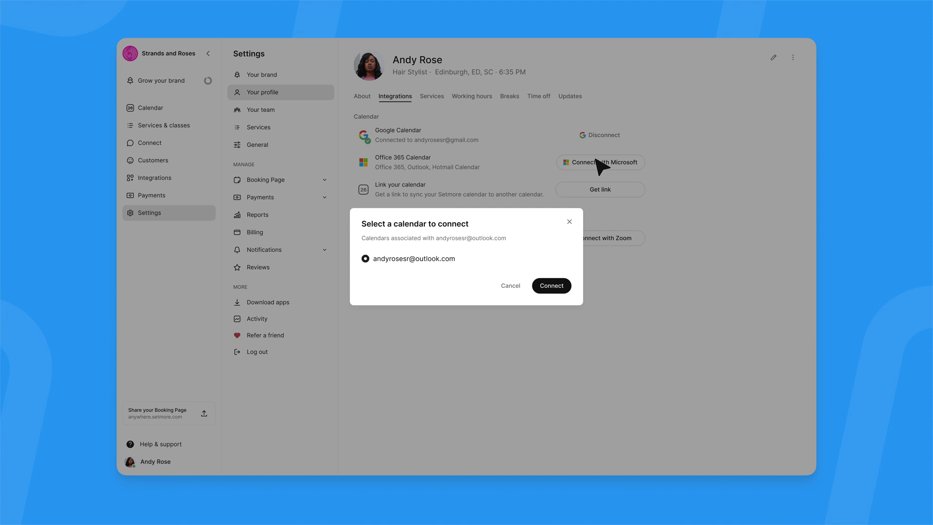
{"action": "left_click", "coordinate": [551, 285]}
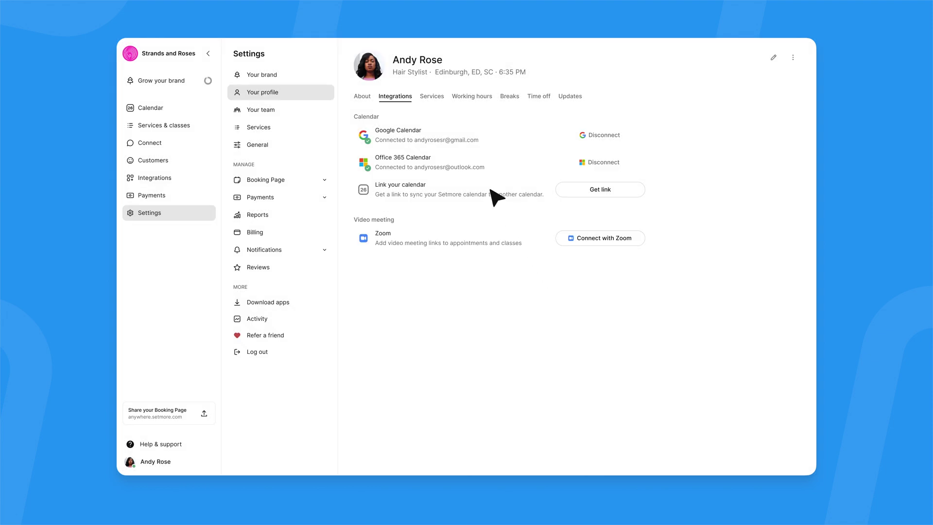
- Review the stylist's Services, Breaks and Time off tabs
{"action": "left_click", "coordinate": [432, 96]}
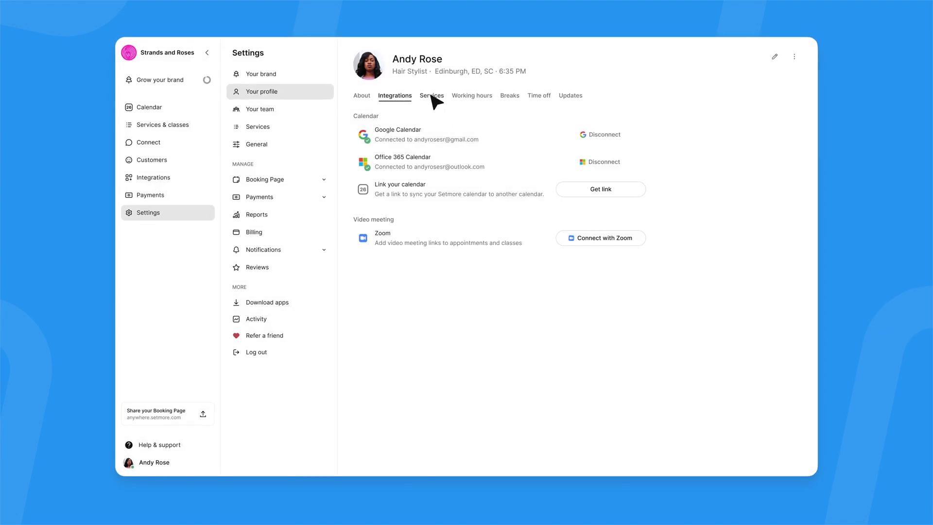
{"action": "left_click", "coordinate": [510, 94]}
{"action": "left_click", "coordinate": [540, 92]}
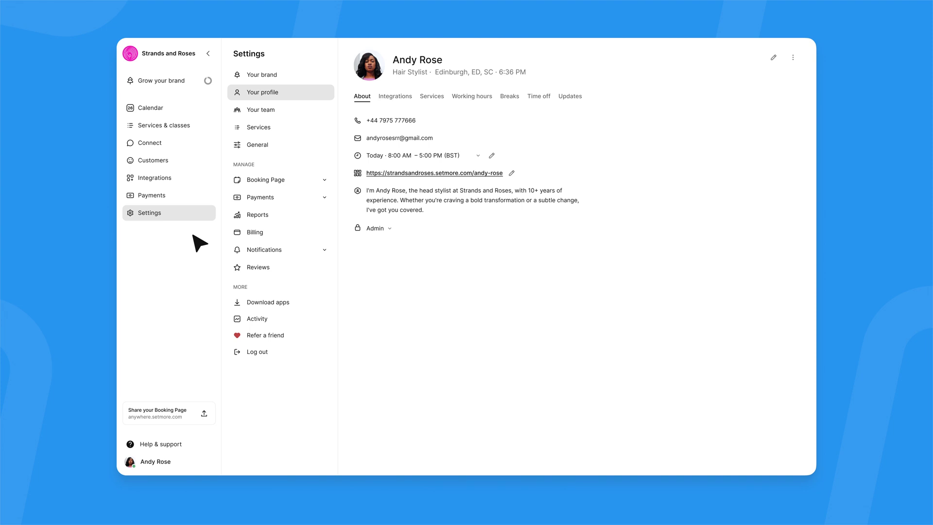
- Connect the Square account from Payments by signing in to Square
{"action": "left_click", "coordinate": [175, 197]}
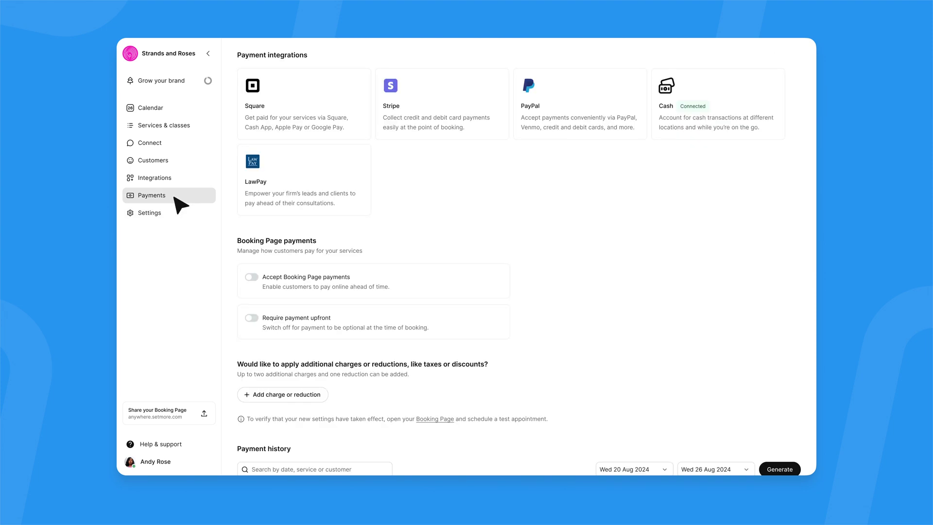
{"action": "left_click", "coordinate": [301, 104]}
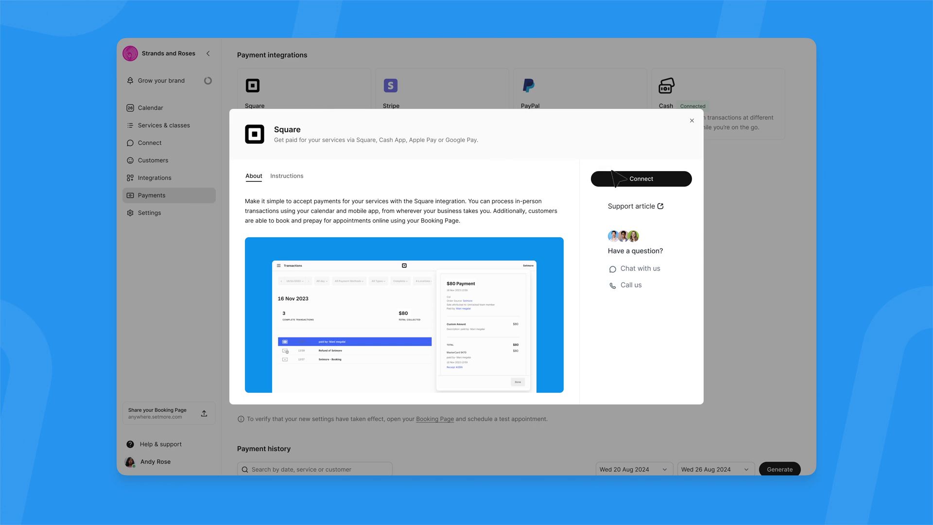
{"action": "left_click", "coordinate": [634, 179]}
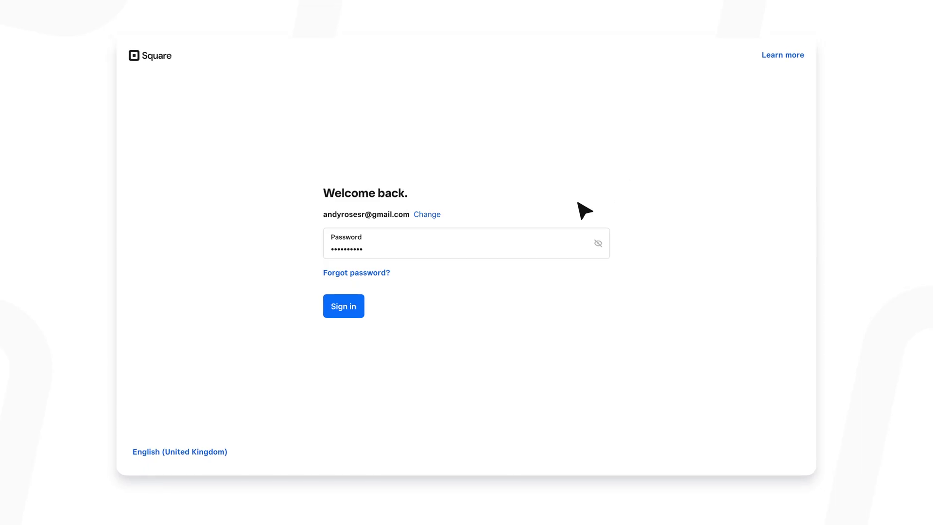
{"action": "left_click", "coordinate": [347, 307]}
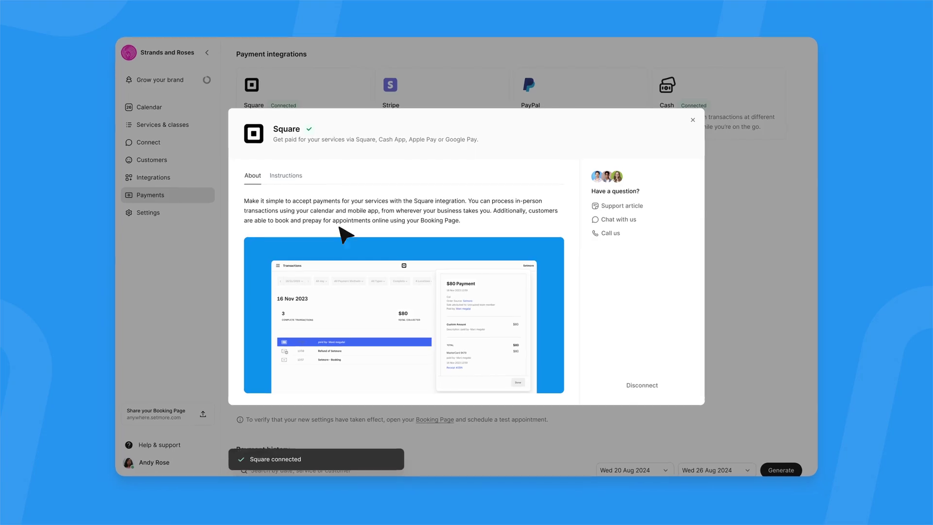
{"action": "left_click", "coordinate": [692, 122]}
{"action": "scroll", "coordinate": [693, 168], "scroll_direction": "down", "scroll_amount": 5}
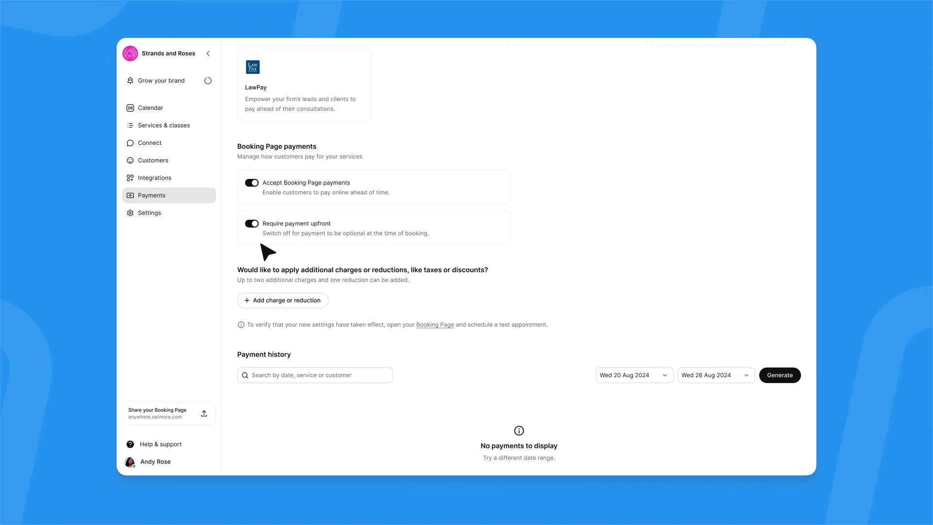
- Add a 'Tax' charge of 5 percent to booking payments and save it
{"action": "left_click", "coordinate": [286, 305]}
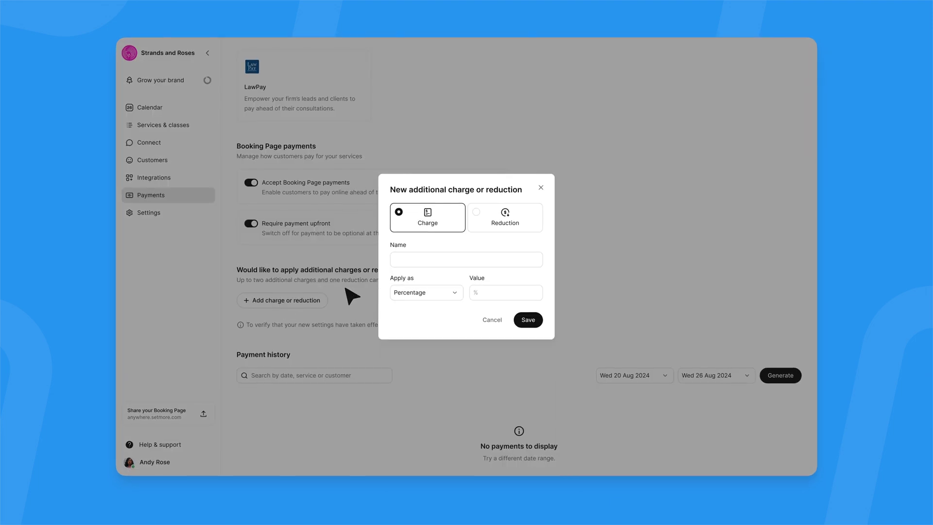
{"action": "type", "text": "Tax"}
{"action": "left_click", "coordinate": [507, 292]}
{"action": "type", "text": "5"}
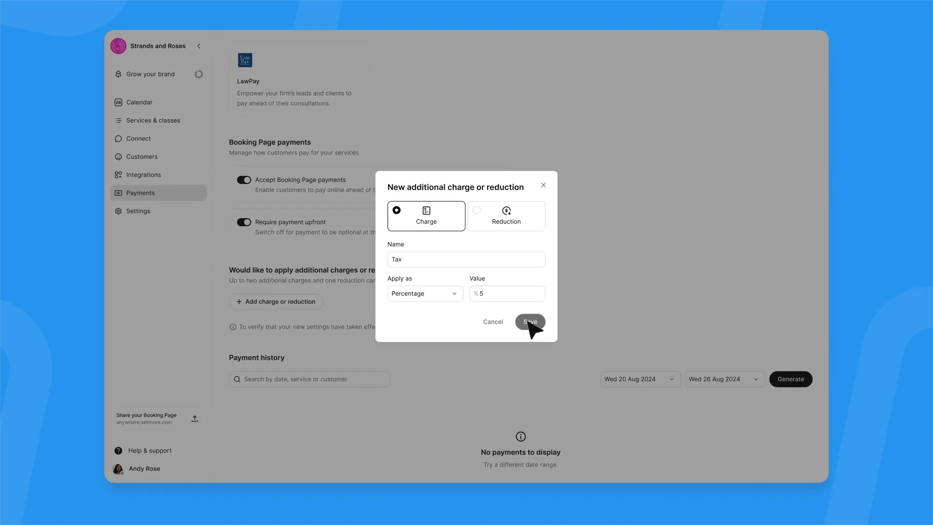
{"action": "left_click", "coordinate": [529, 321]}
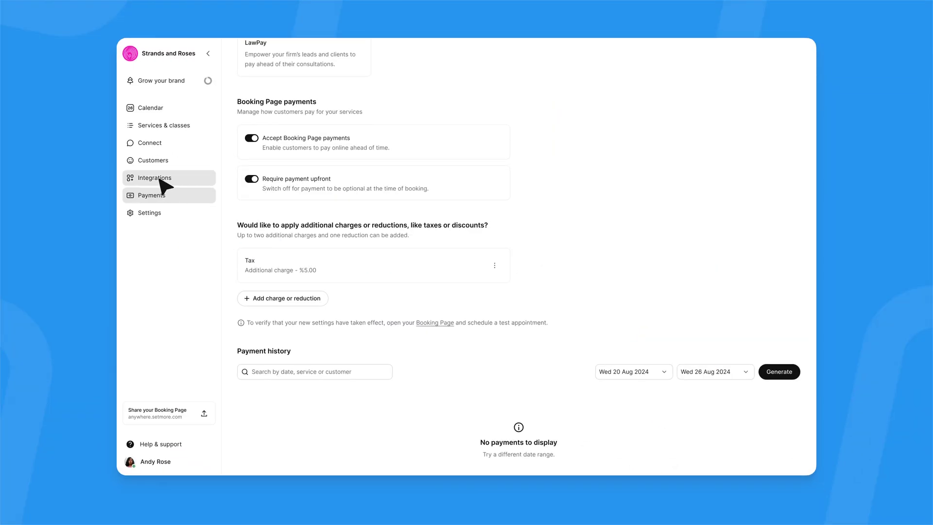
- Connect the Google Meet integration for video appointments
{"action": "left_click", "coordinate": [161, 180]}
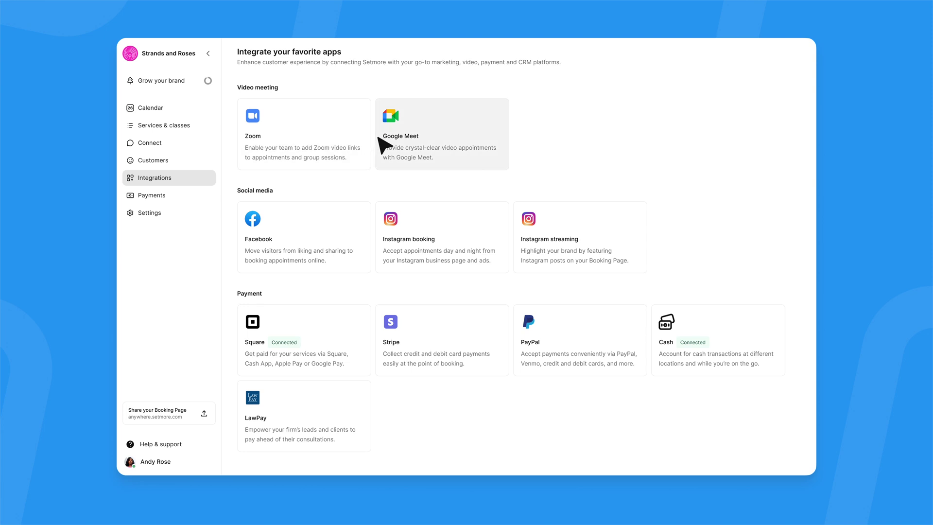
{"action": "left_click", "coordinate": [437, 134]}
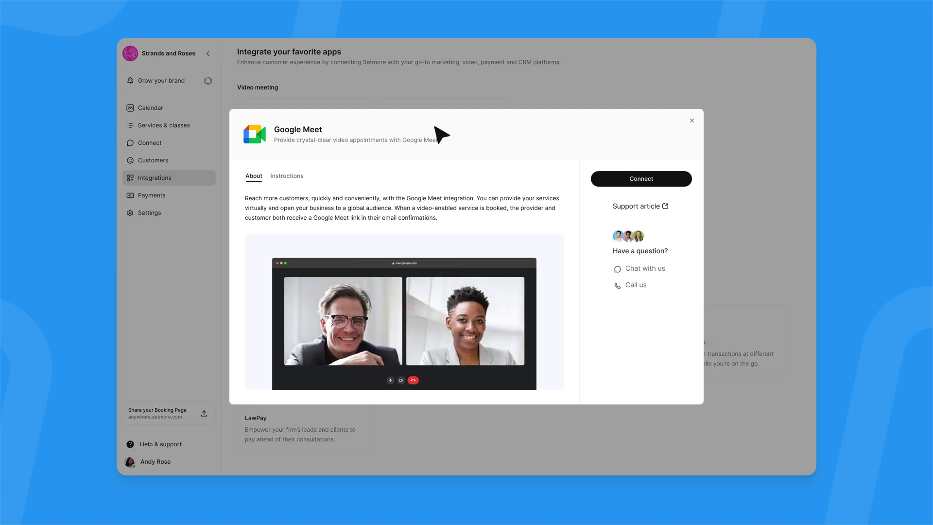
{"action": "left_click", "coordinate": [641, 179]}
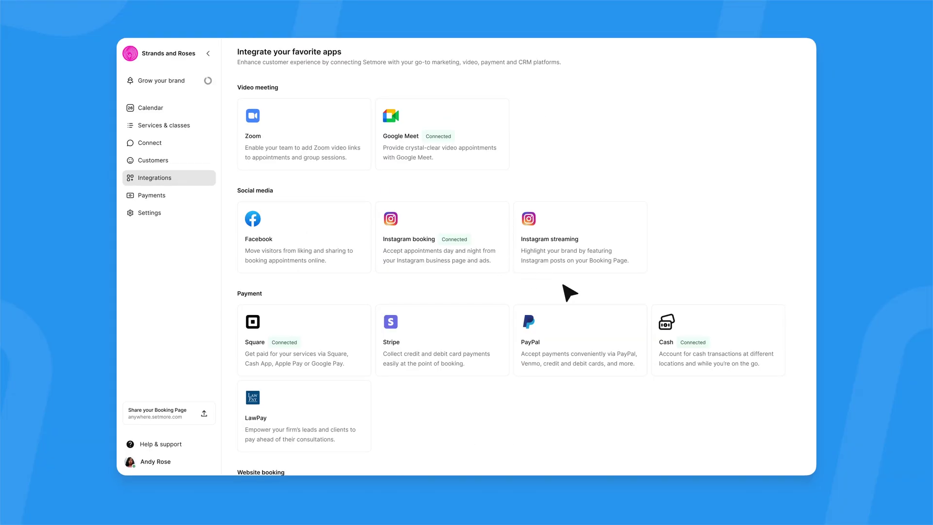
{"action": "scroll", "coordinate": [569, 293], "scroll_direction": "down", "scroll_amount": 5}
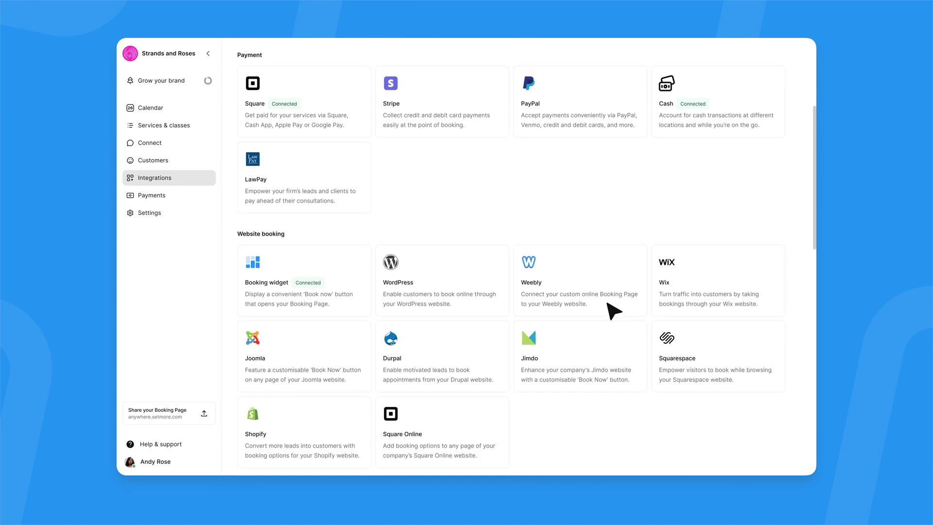
{"action": "scroll", "coordinate": [611, 309], "scroll_direction": "down", "scroll_amount": 2}
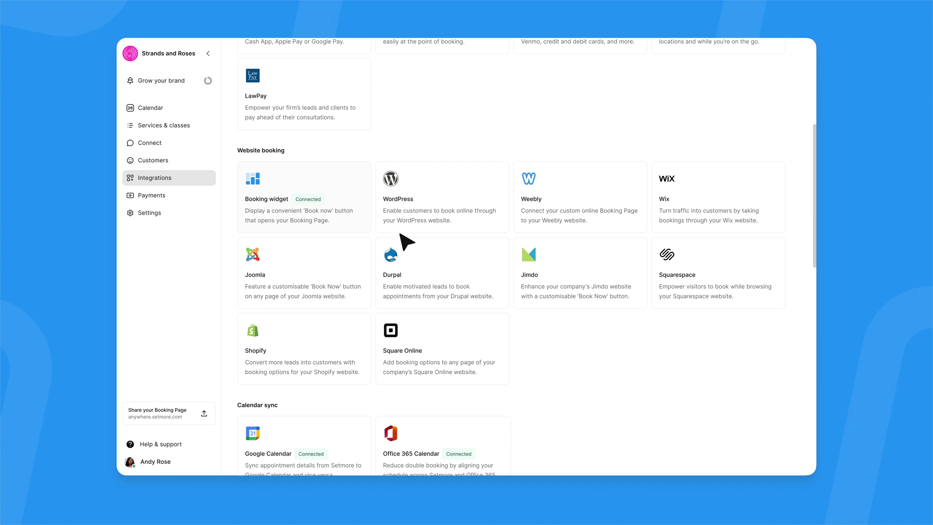
{"action": "scroll", "coordinate": [554, 280], "scroll_direction": "down", "scroll_amount": 3}
{"action": "scroll", "coordinate": [551, 286], "scroll_direction": "down", "scroll_amount": 3}
{"action": "scroll", "coordinate": [551, 286], "scroll_direction": "down", "scroll_amount": 1}
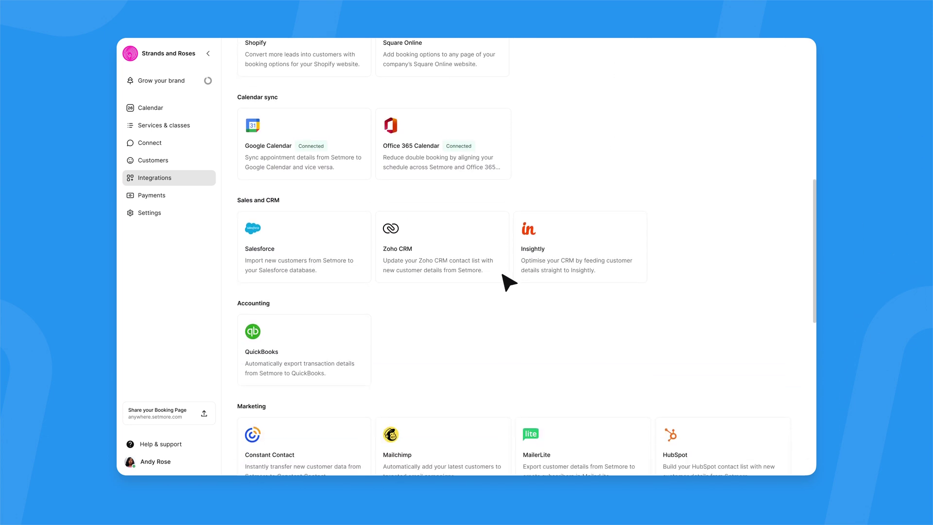
{"action": "scroll", "coordinate": [496, 280], "scroll_direction": "down", "scroll_amount": 1}
{"action": "scroll", "coordinate": [474, 273], "scroll_direction": "down", "scroll_amount": 2}
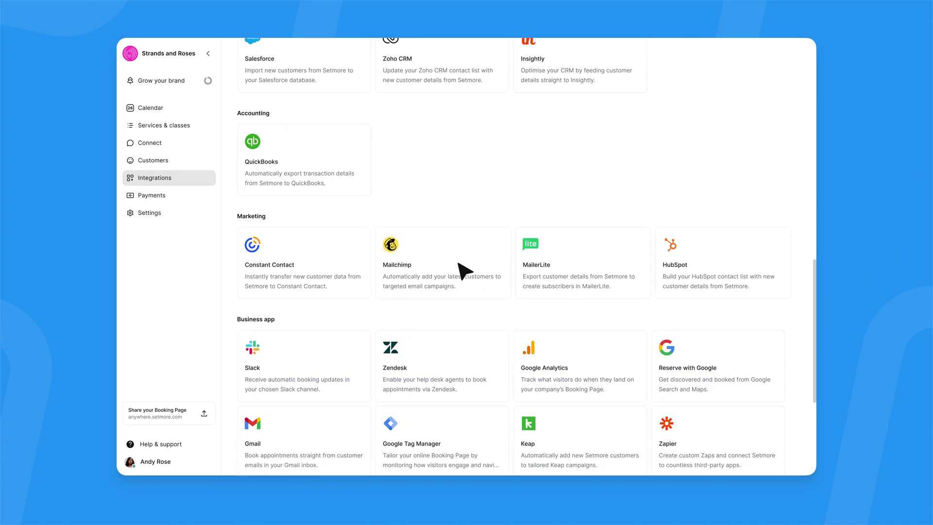
{"action": "scroll", "coordinate": [466, 271], "scroll_direction": "down", "scroll_amount": 1}
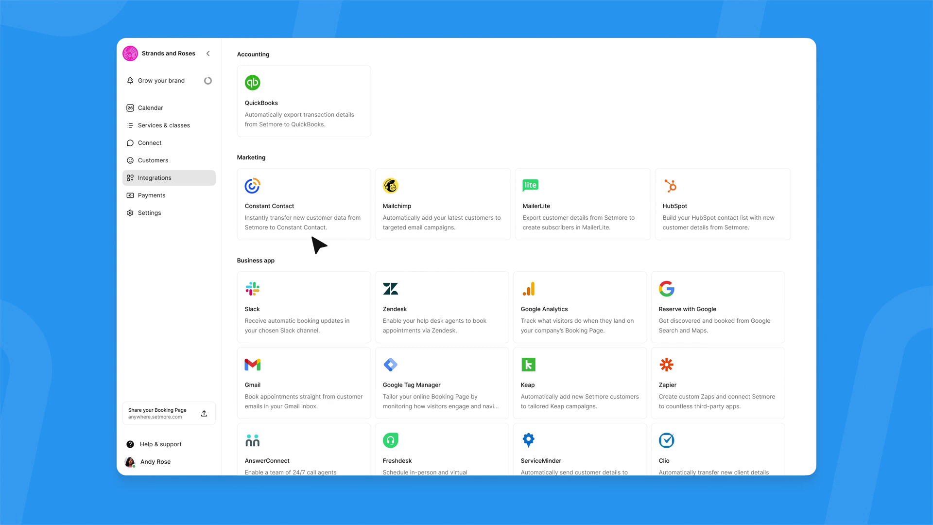
- Go to Setmore Settings and open the Booking Page settings
{"action": "left_click", "coordinate": [169, 214]}
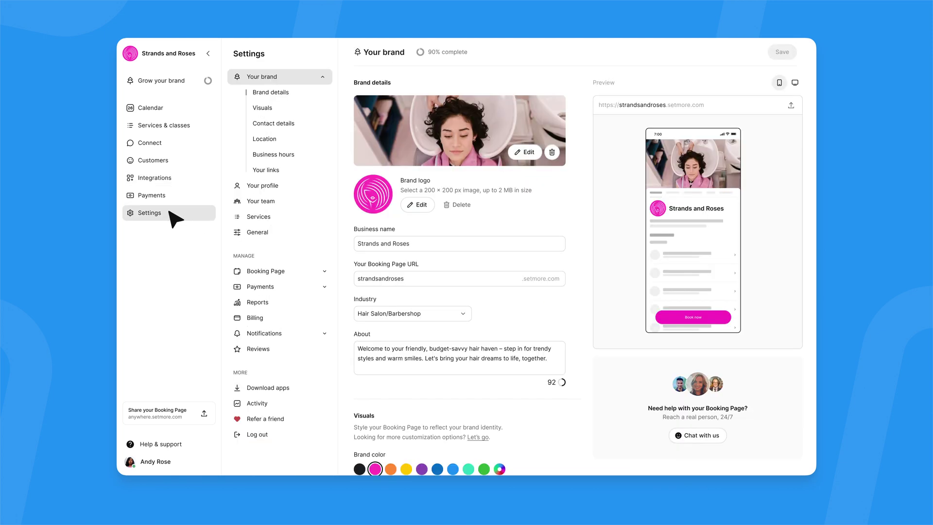
{"action": "left_click", "coordinate": [279, 275]}
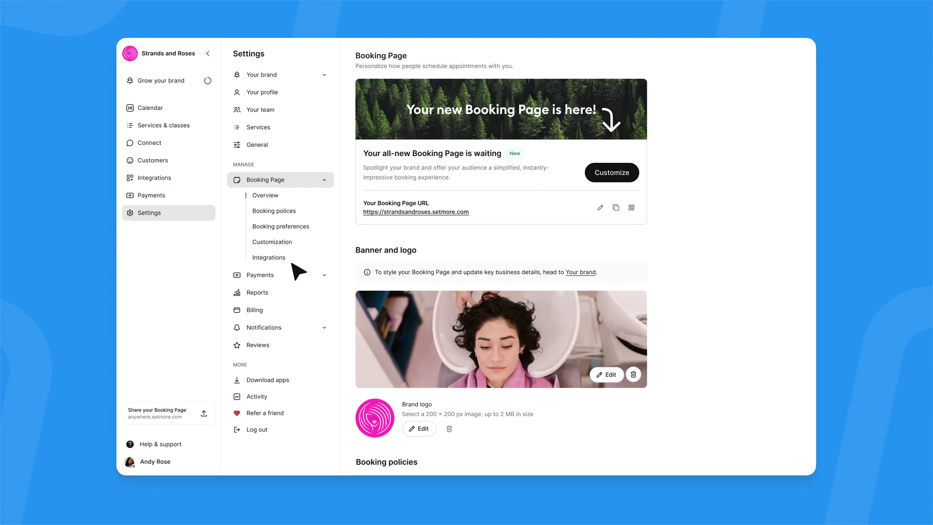
- Open the live booking page at strandsandroses.setmore.com in Chrome
{"action": "left_click", "coordinate": [417, 213]}
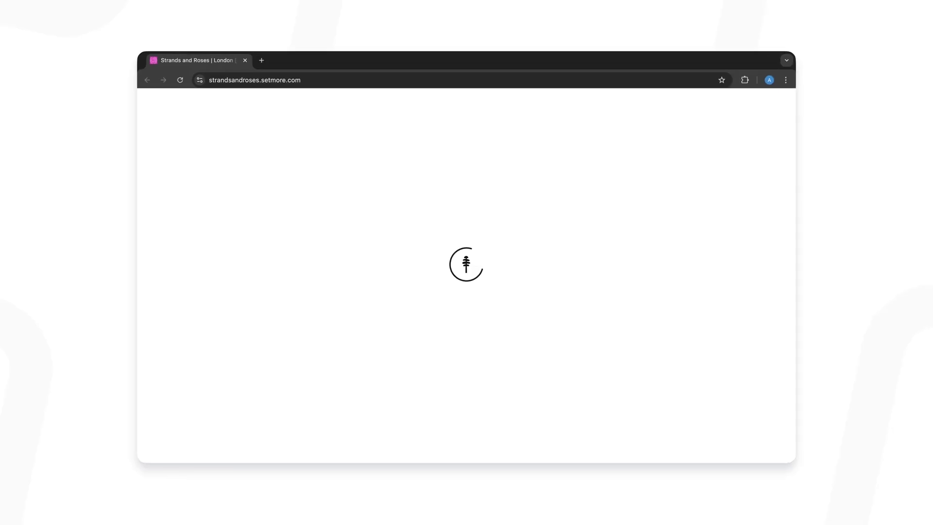